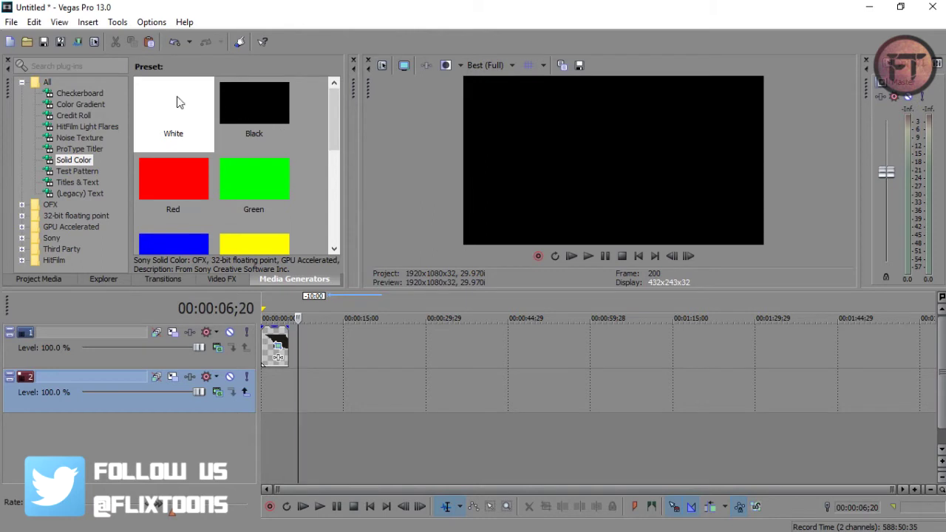
# - Add a White Solid Color generator clip to track 2, beneath the bat logo
pyautogui.moveTo(178, 102); pyautogui.dragTo(304, 392)
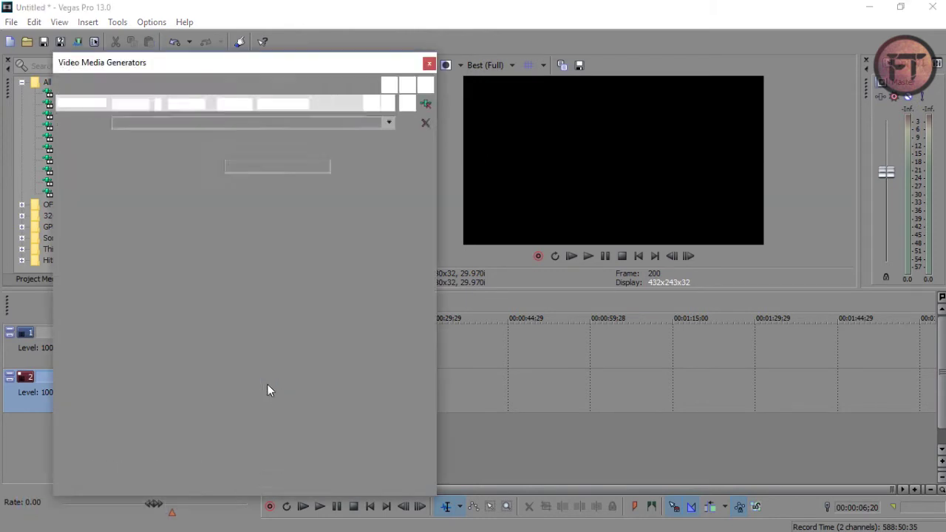
pyautogui.click(428, 66)
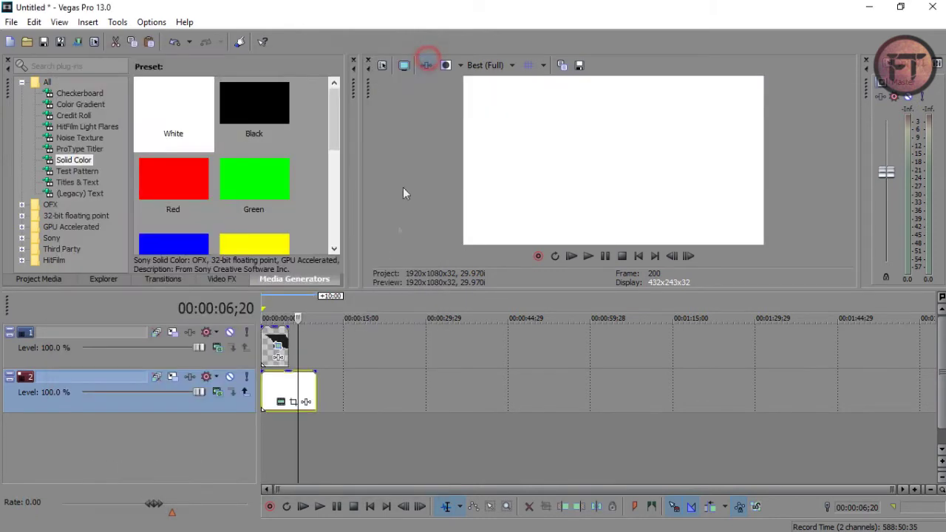
pyautogui.click(275, 388)
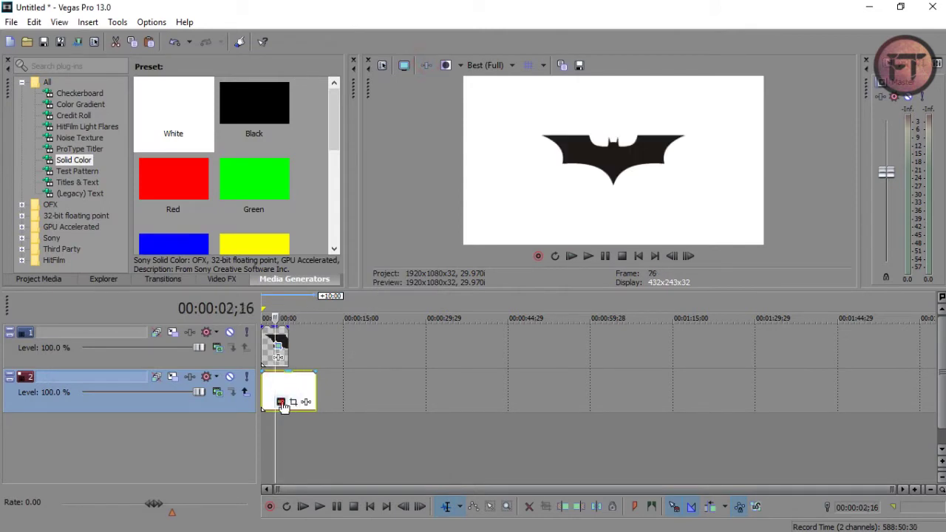
# - Change the solid colour clip's colour from white to a dark navy shade
pyautogui.click(282, 403)
pyautogui.click(170, 165)
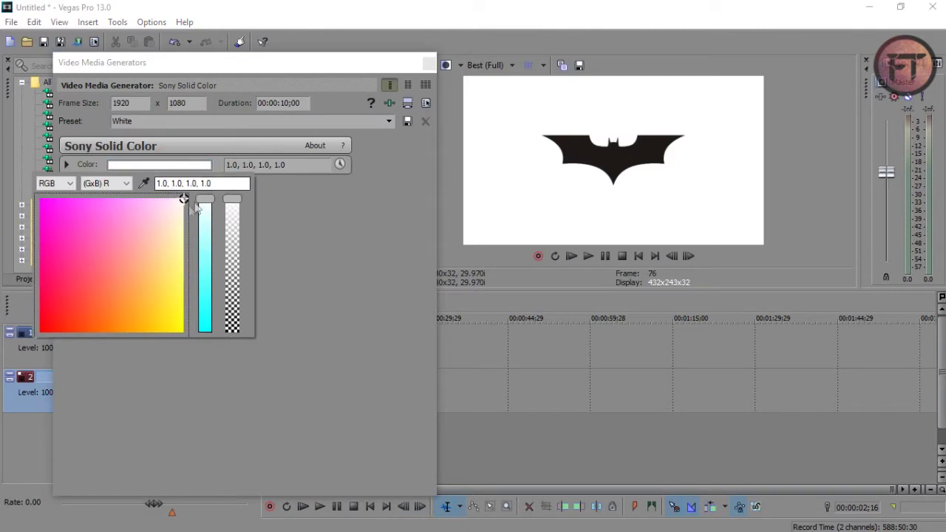
pyautogui.moveTo(205, 201); pyautogui.dragTo(208, 320)
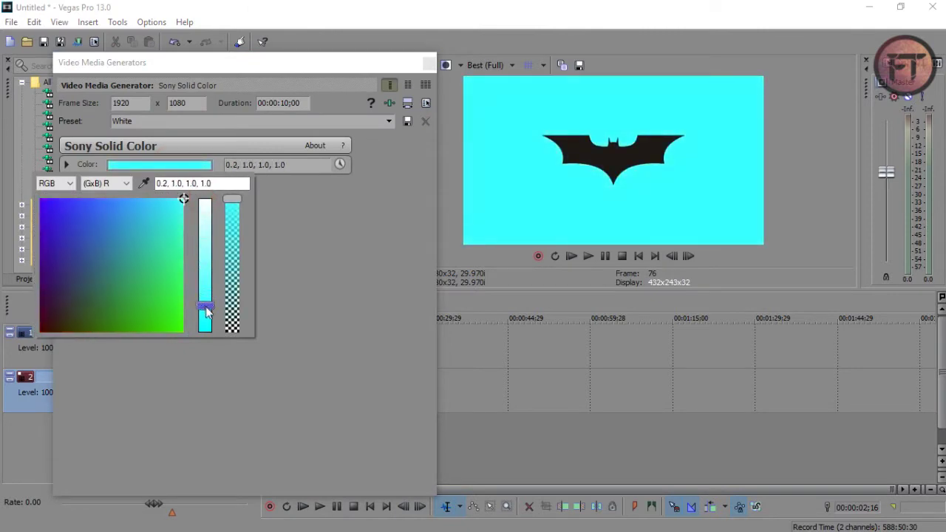
pyautogui.click(60, 303)
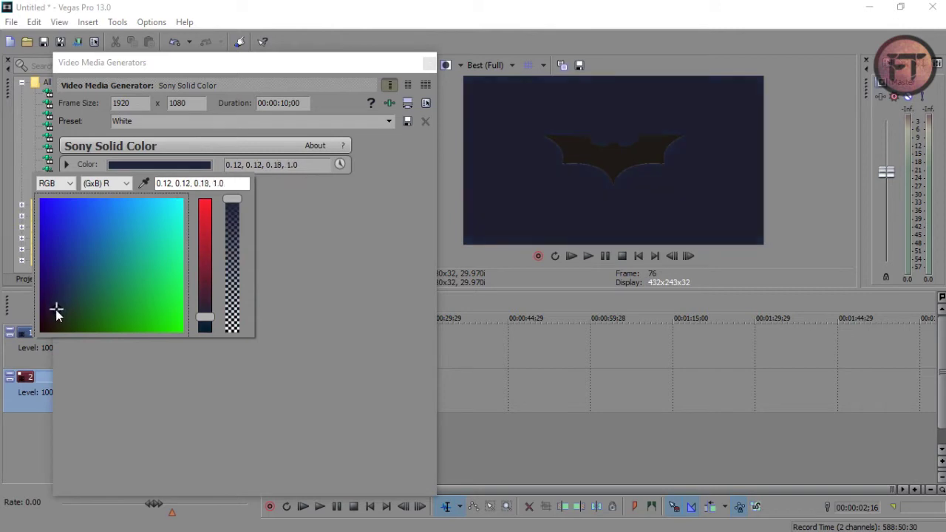
pyautogui.moveTo(55, 310); pyautogui.dragTo(57, 314)
pyautogui.click(427, 68)
# - Lengthen the bat logo clip and apply the 100% Inversion Invert preset to it
pyautogui.click(427, 68)
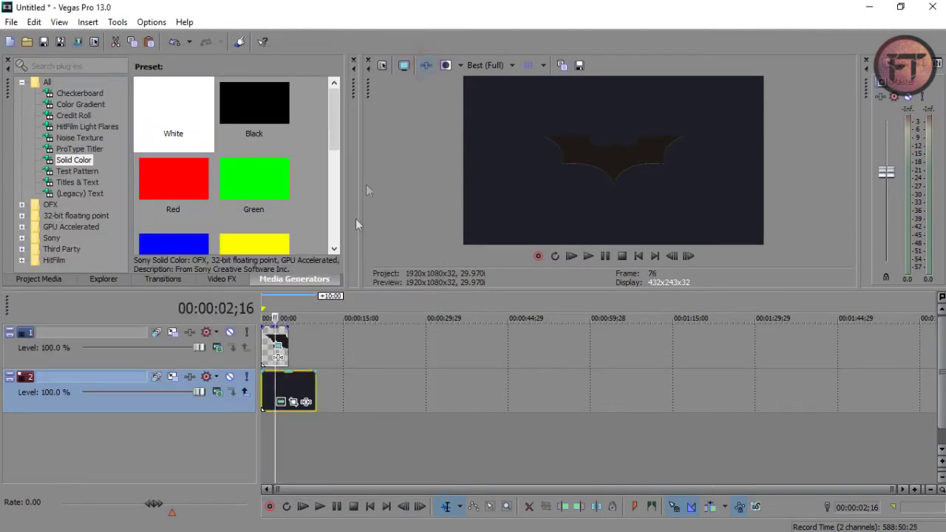
pyautogui.moveTo(358, 346); pyautogui.dragTo(455, 343)
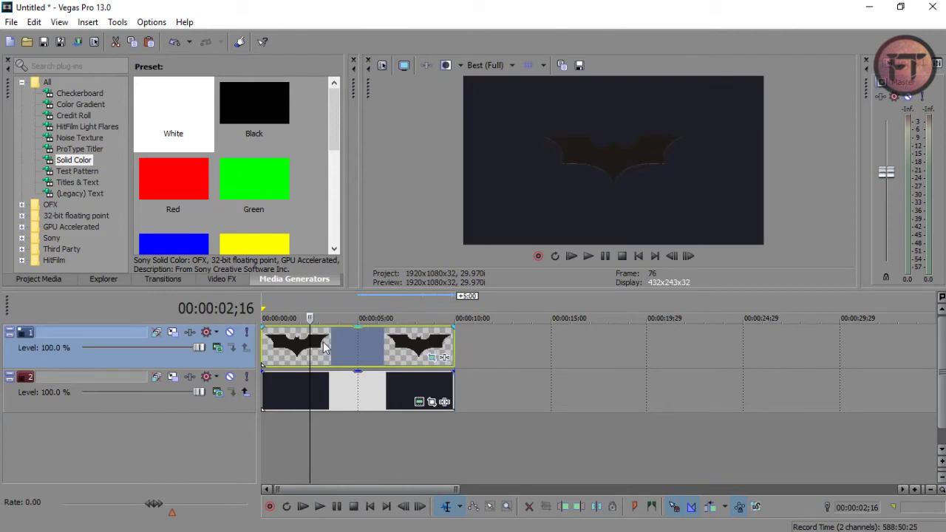
pyautogui.click(216, 279)
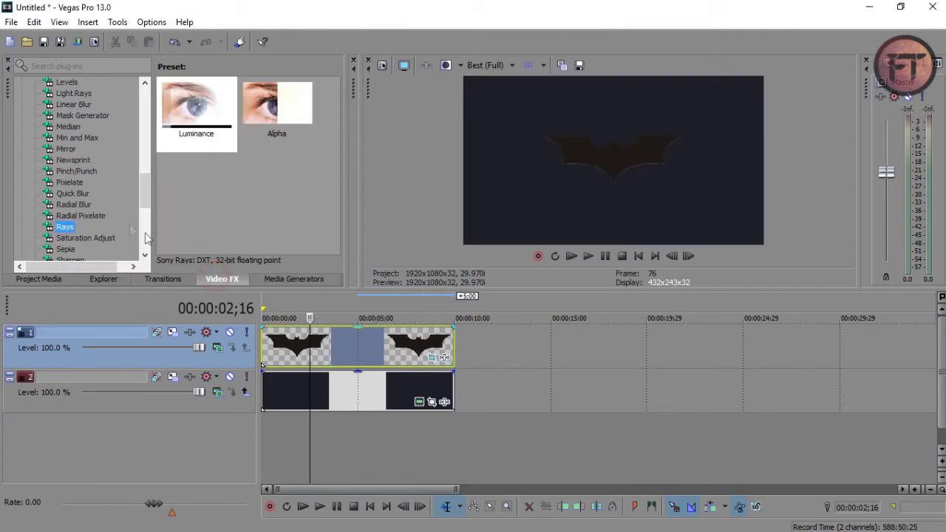
pyautogui.scroll(2, 66, 203)
pyautogui.scroll(1, 66, 204)
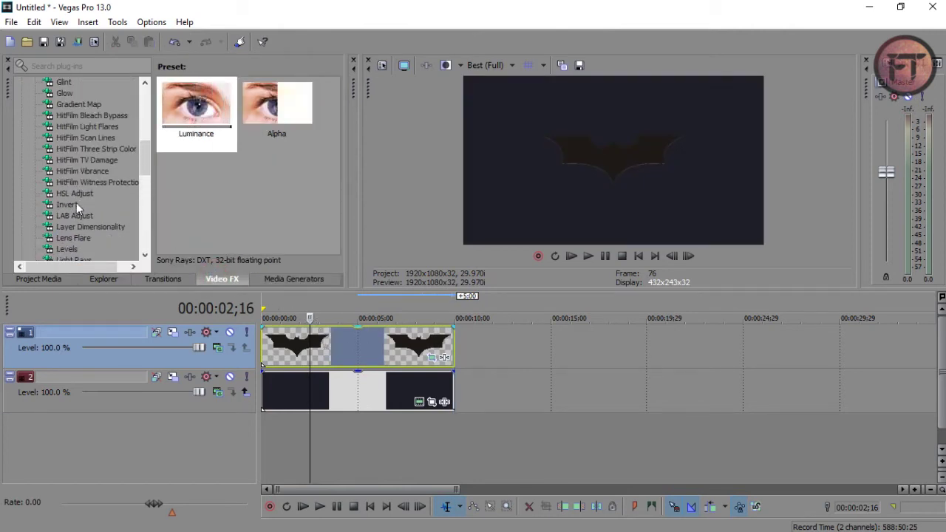
pyautogui.click(67, 205)
pyautogui.moveTo(280, 198); pyautogui.dragTo(342, 345)
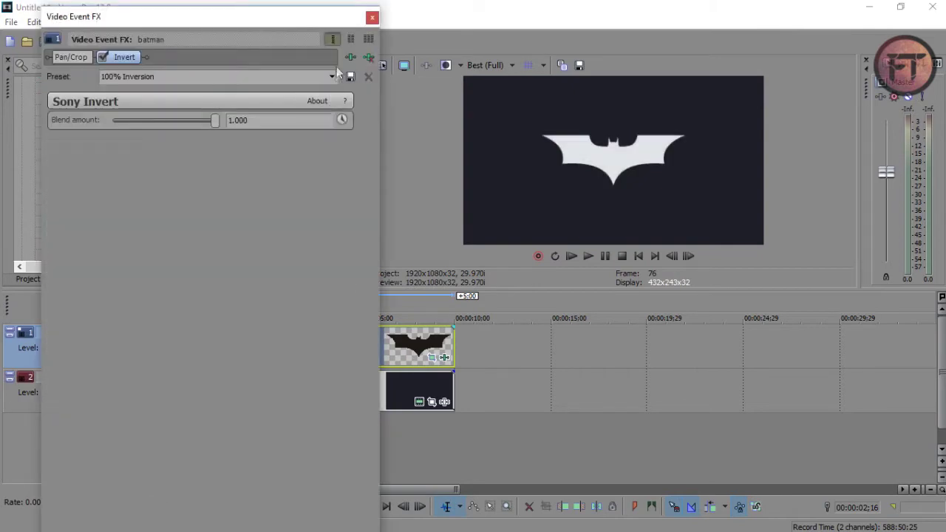
pyautogui.click(366, 19)
# - Bring up the Rays effect presets in the Video FX list
pyautogui.scroll(-2, 99, 229)
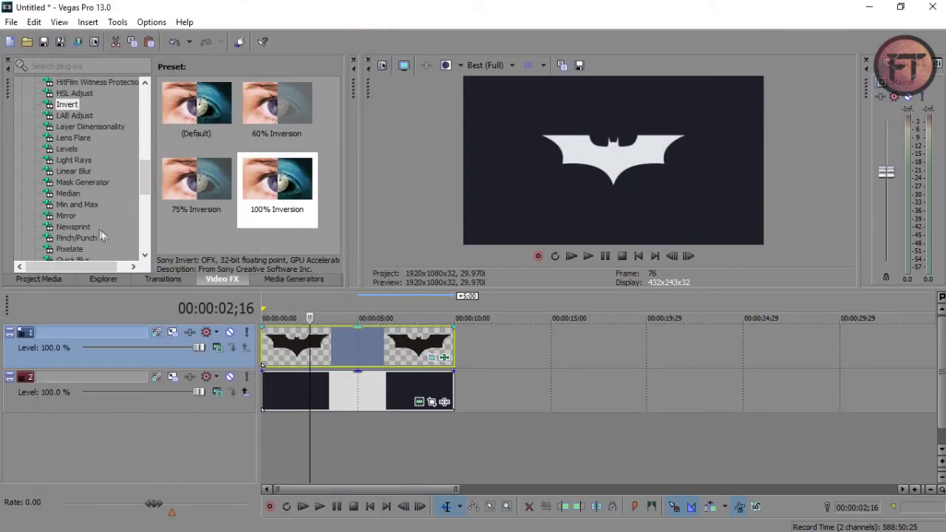
pyautogui.scroll(-1, 73, 211)
pyautogui.scroll(-1, 72, 211)
pyautogui.click(66, 194)
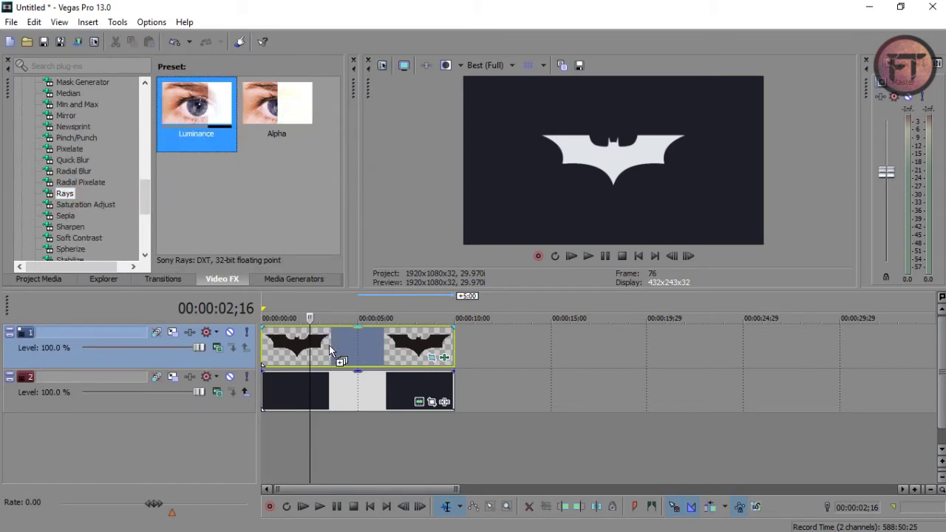
# - Apply the Rays Luminance preset to the bat clip with the preview uncovered at the project start
pyautogui.moveTo(198, 111); pyautogui.dragTo(329, 345)
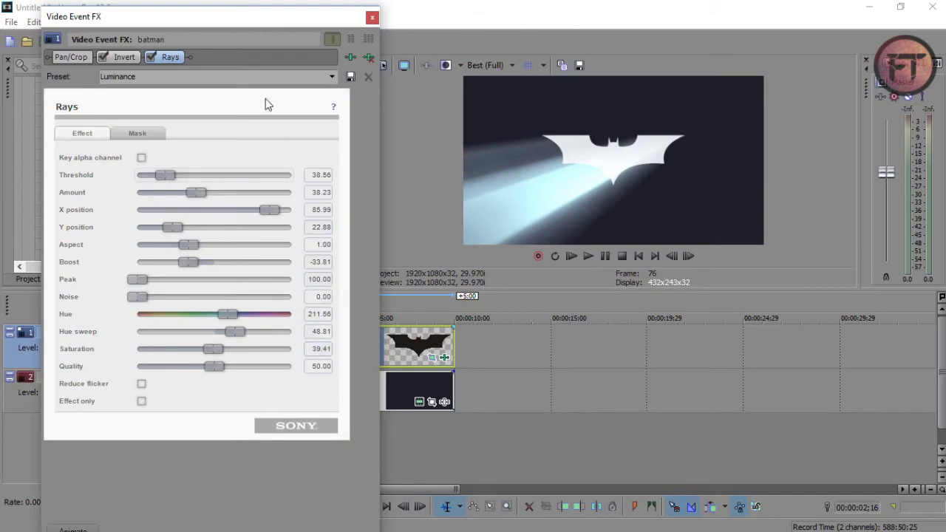
pyautogui.moveTo(237, 39); pyautogui.dragTo(691, 72)
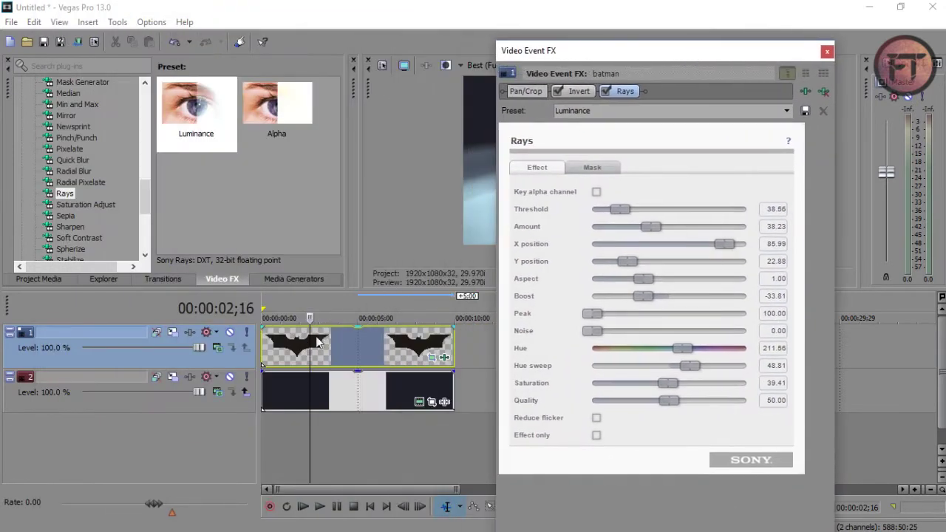
pyautogui.click(310, 340)
pyautogui.moveTo(311, 340); pyautogui.dragTo(262, 343)
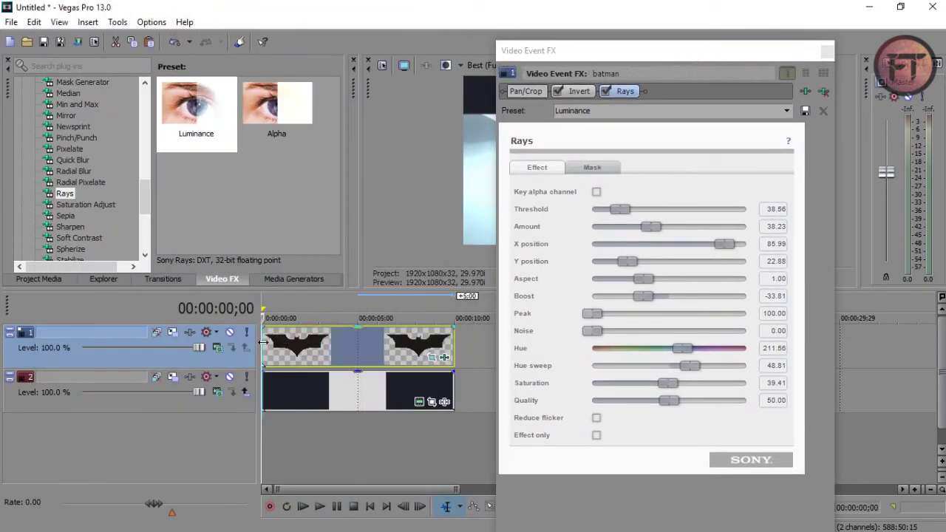
pyautogui.moveTo(633, 50); pyautogui.dragTo(201, 39)
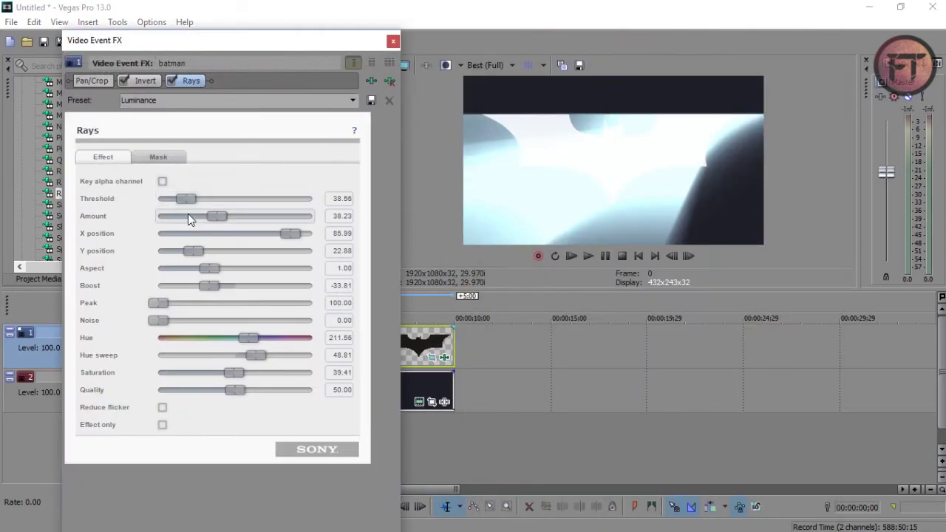
# - Tune the rays: lower threshold, shift X left, Aspect 2.00, Boost -100, Reduce flicker on, adjust Y
pyautogui.moveTo(187, 199); pyautogui.dragTo(177, 201)
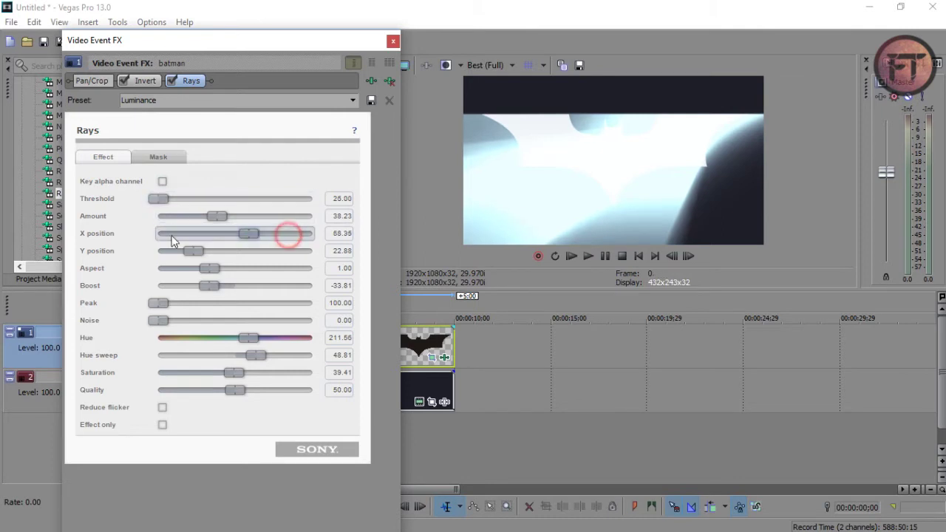
pyautogui.moveTo(289, 234); pyautogui.dragTo(137, 243)
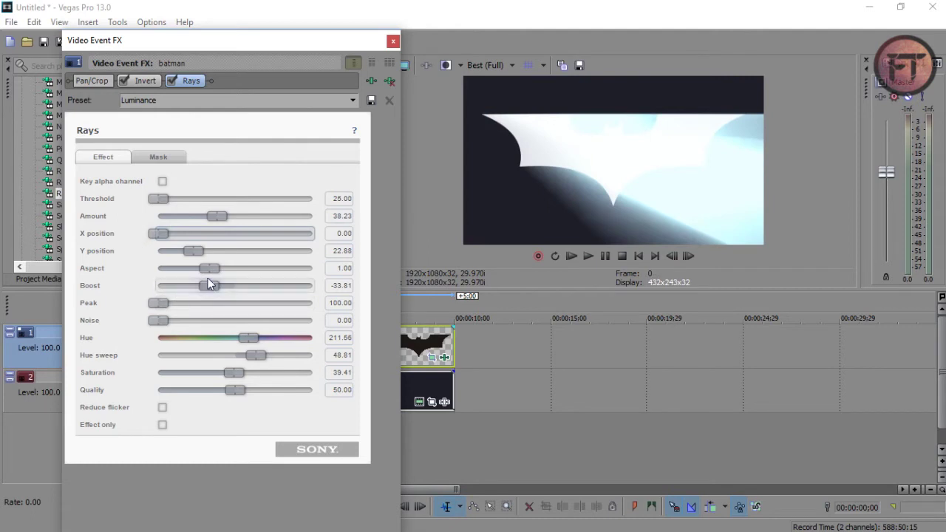
pyautogui.moveTo(209, 269); pyautogui.dragTo(346, 274)
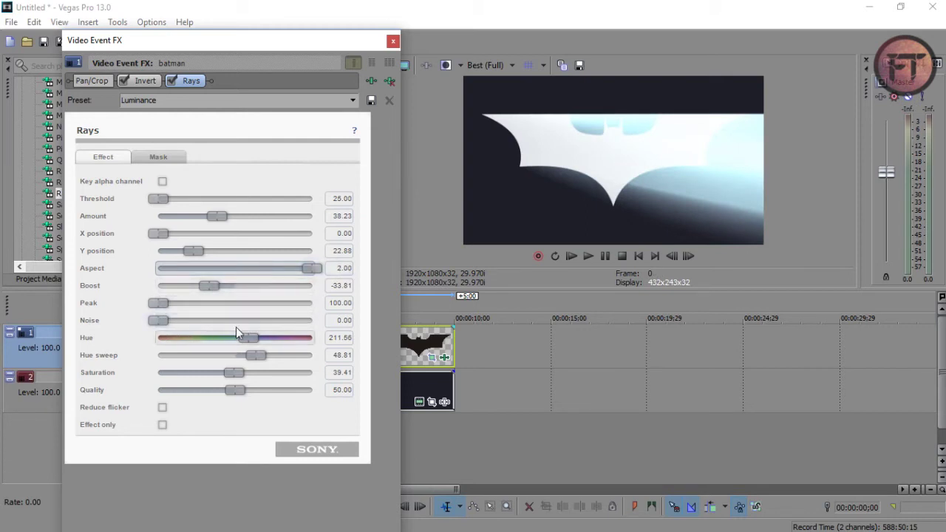
pyautogui.moveTo(209, 287); pyautogui.dragTo(139, 291)
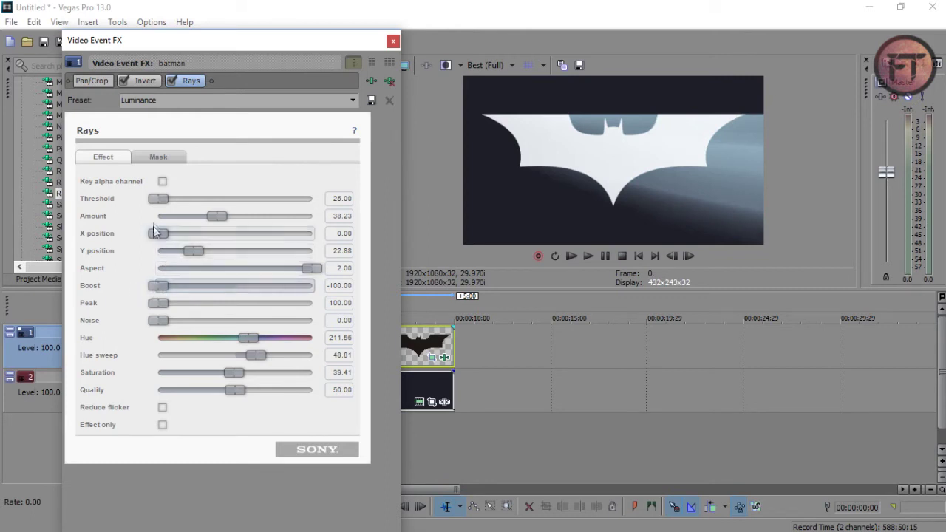
pyautogui.click(162, 408)
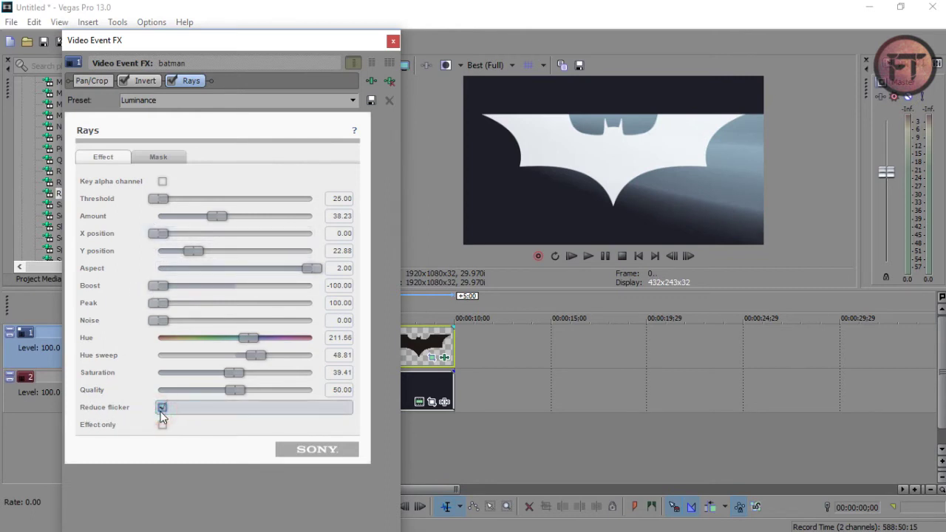
pyautogui.click(192, 252)
pyautogui.moveTo(192, 253)
pyautogui.mouseDown()
pyautogui.moveTo(179, 254)
pyautogui.moveTo(216, 258)
pyautogui.moveTo(203, 256)
pyautogui.mouseUp()
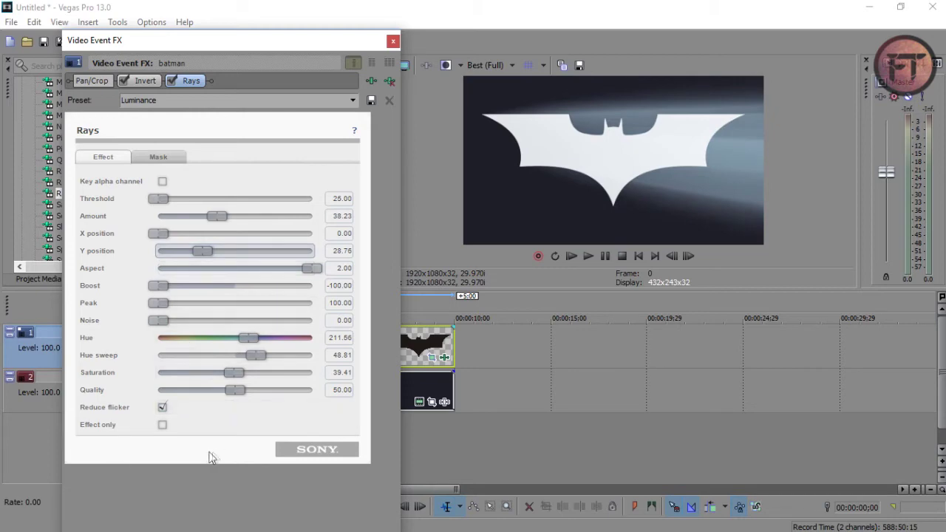
# - Zoom into the bat clip with Pan/Crop, keyframing it back to full frame later
pyautogui.click(432, 357)
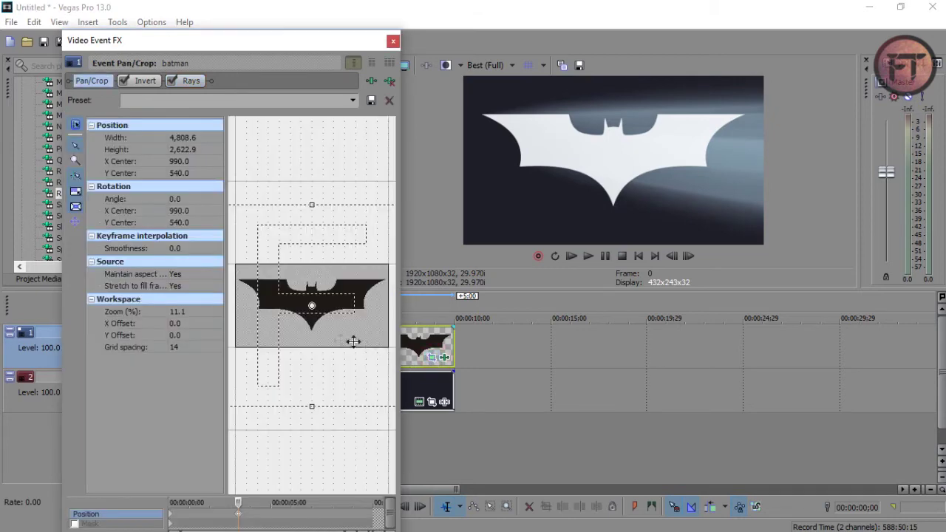
pyautogui.scroll(-3, 307, 351)
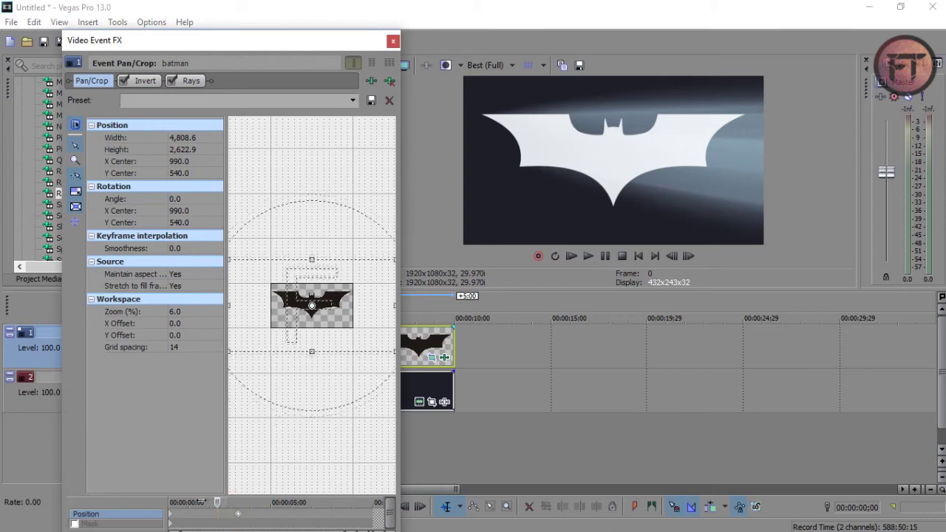
pyautogui.moveTo(312, 253); pyautogui.dragTo(318, 280)
pyautogui.moveTo(218, 503); pyautogui.dragTo(269, 515)
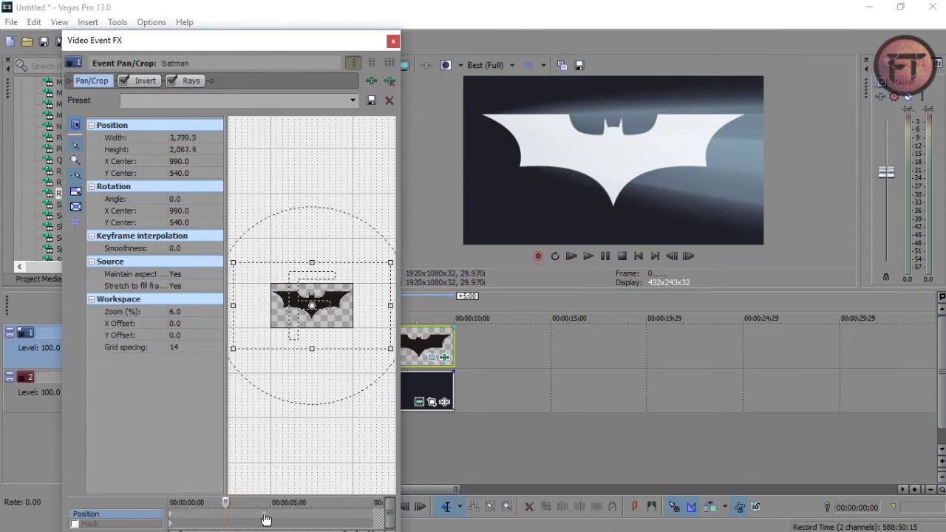
pyautogui.moveTo(270, 520); pyautogui.dragTo(259, 519)
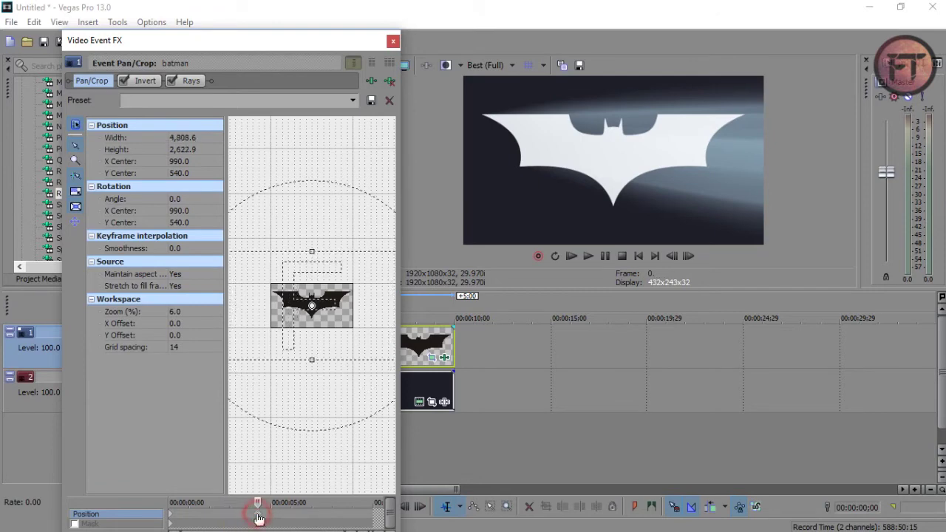
pyautogui.click(392, 41)
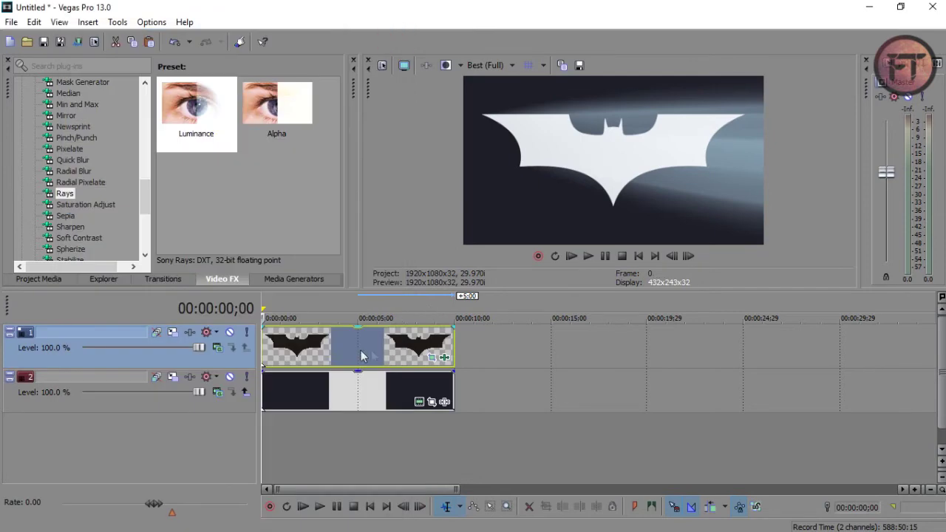
# - Add a Rays keyframe at 00:00:06;07 with X position and Threshold both at 100
pyautogui.click(437, 360)
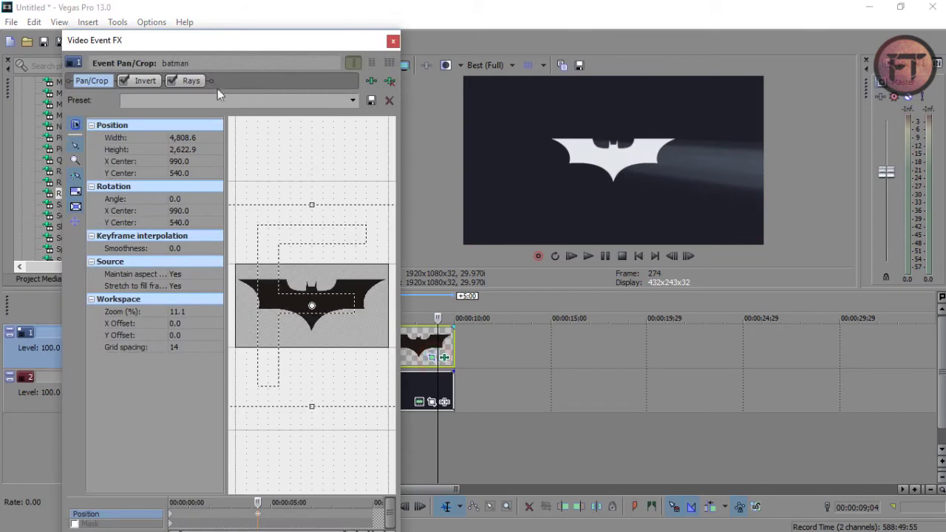
pyautogui.click(193, 81)
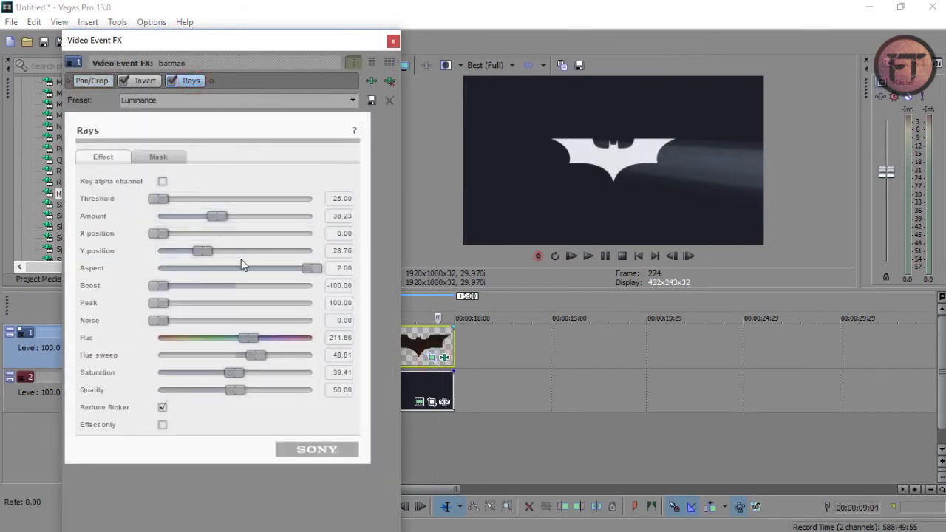
pyautogui.moveTo(194, 42); pyautogui.dragTo(194, 12)
pyautogui.click(93, 526)
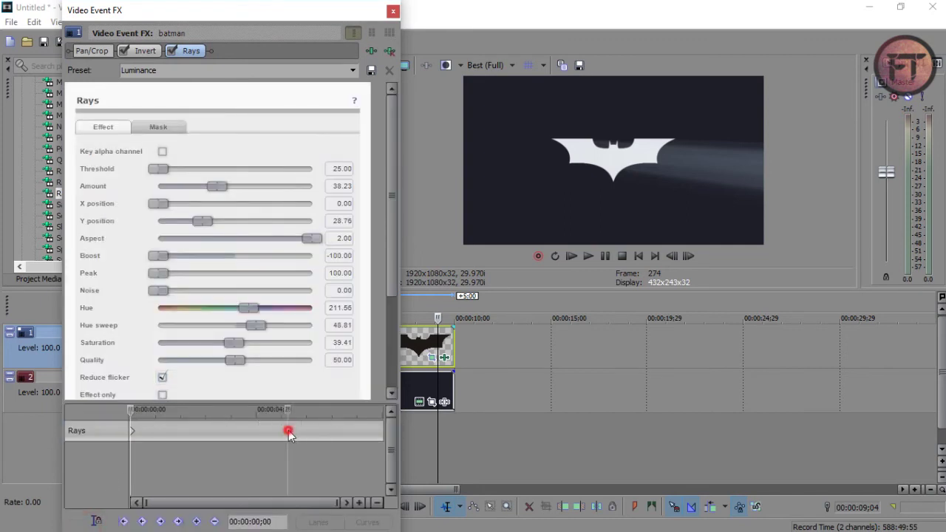
pyautogui.click(288, 433)
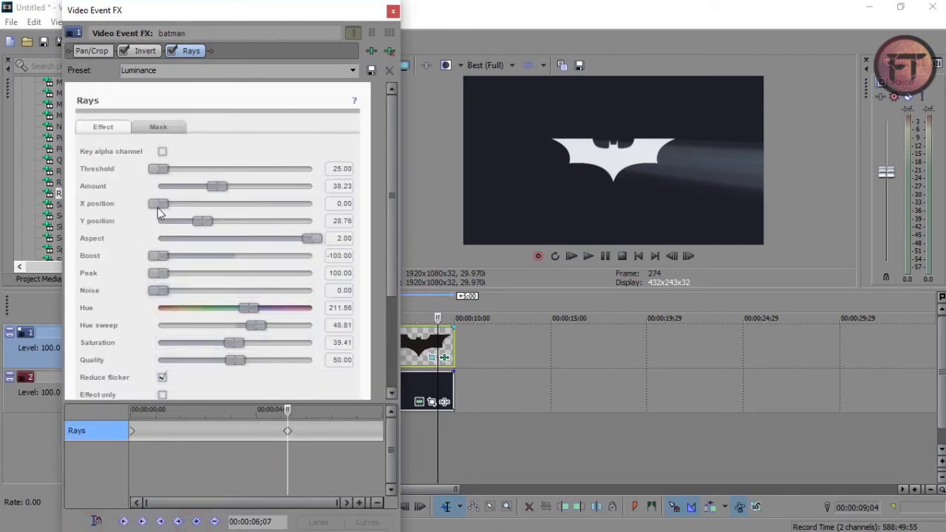
pyautogui.moveTo(158, 204); pyautogui.dragTo(309, 211)
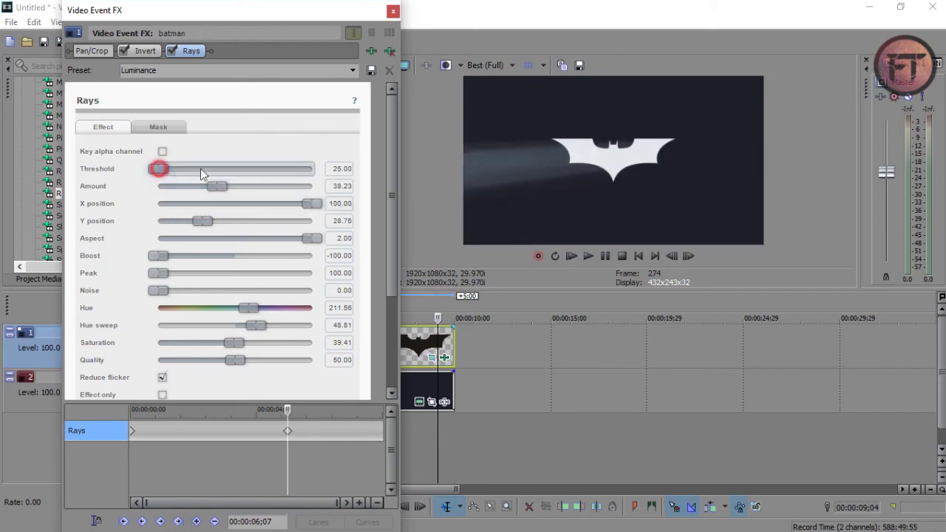
pyautogui.moveTo(201, 169); pyautogui.dragTo(333, 168)
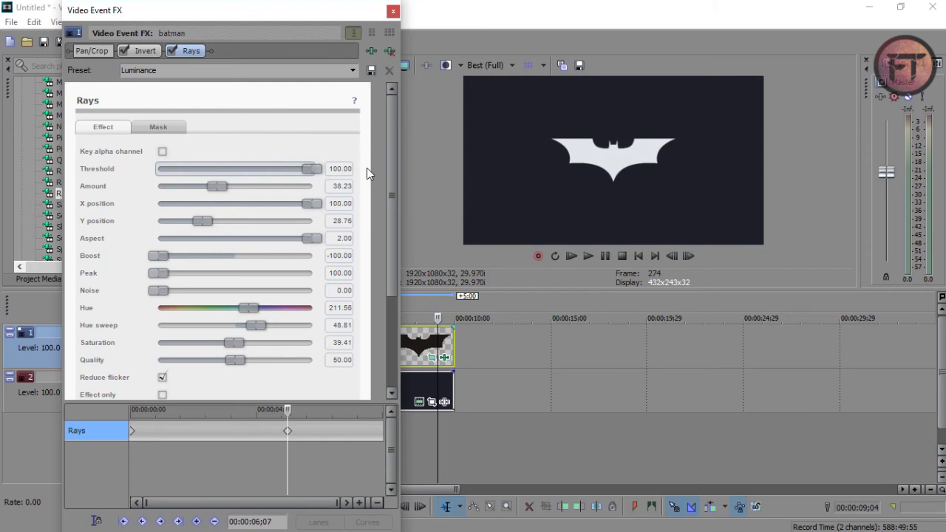
pyautogui.click(393, 11)
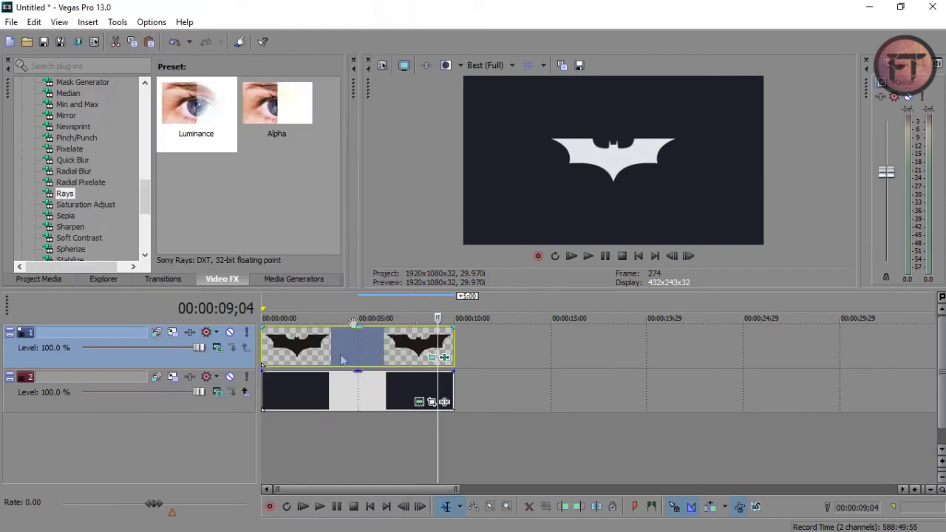
# - Play the logo reveal from the start in the preview, then pause
pyautogui.click(264, 385)
pyautogui.click(589, 259)
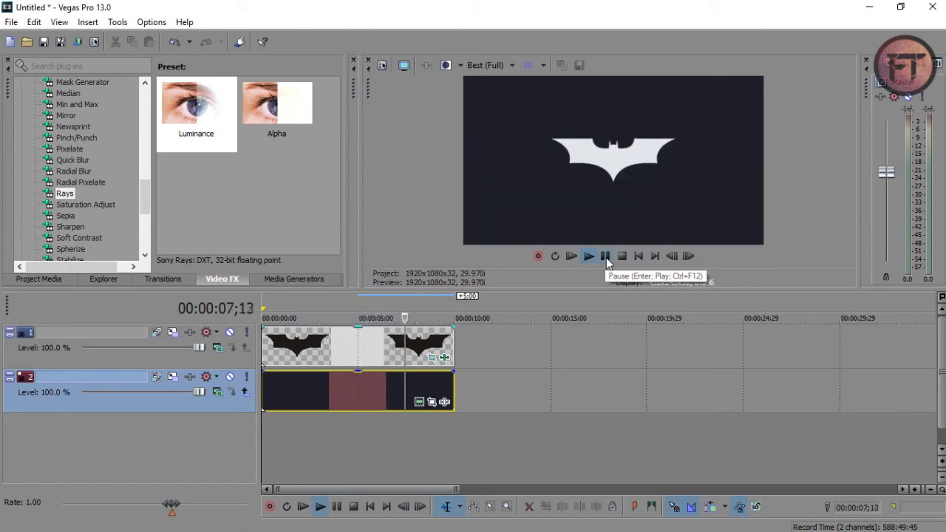
pyautogui.click(604, 257)
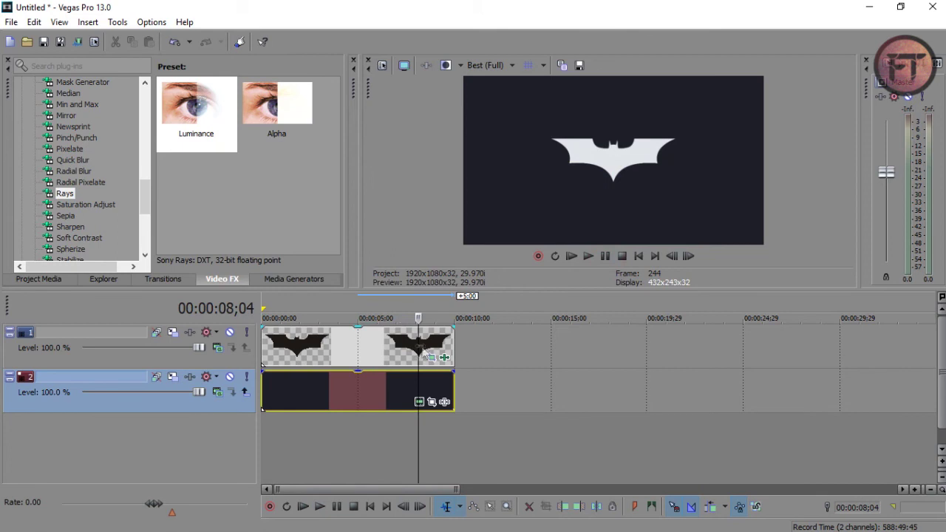